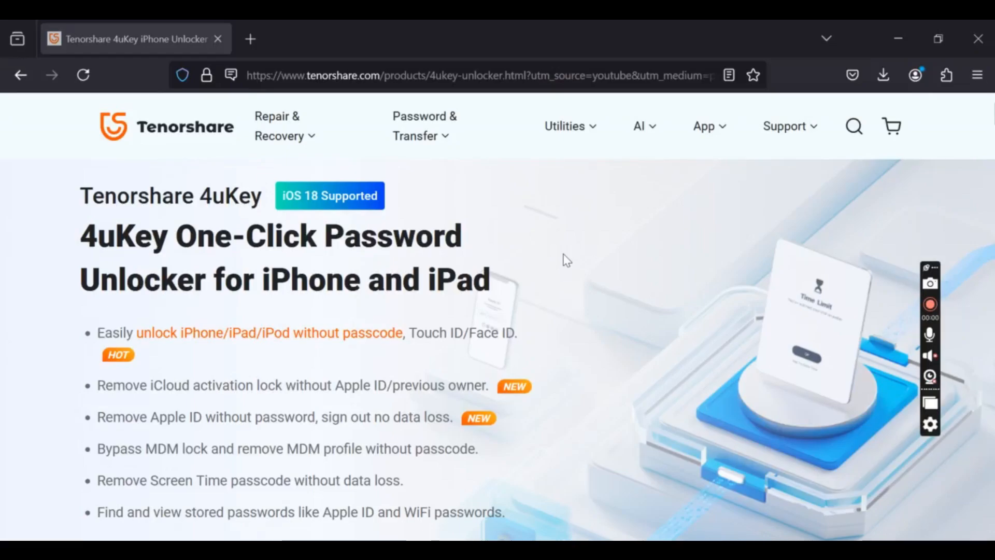
scroll(566, 259, down, 3)
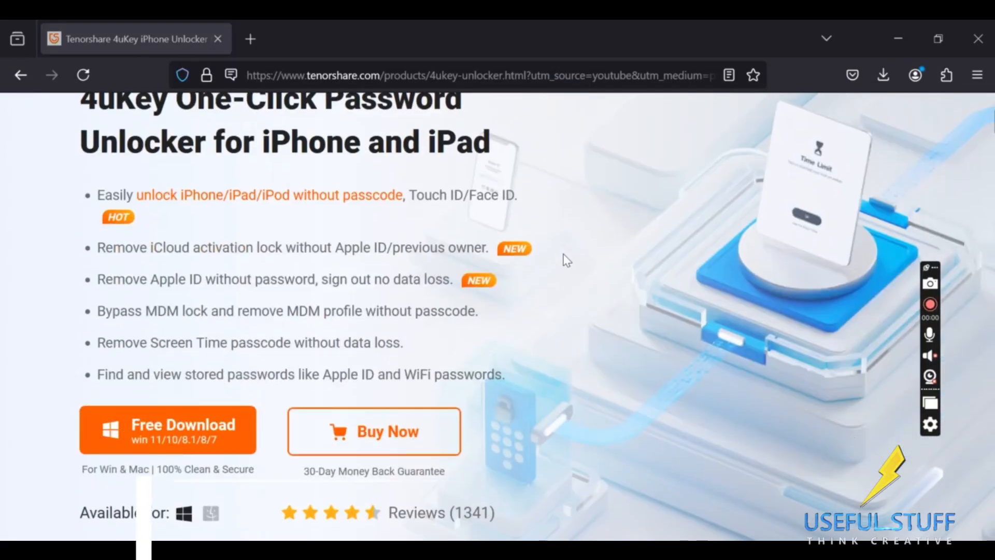
scroll(566, 260, down, 2)
scroll(566, 260, down, 5)
scroll(566, 260, down, 3)
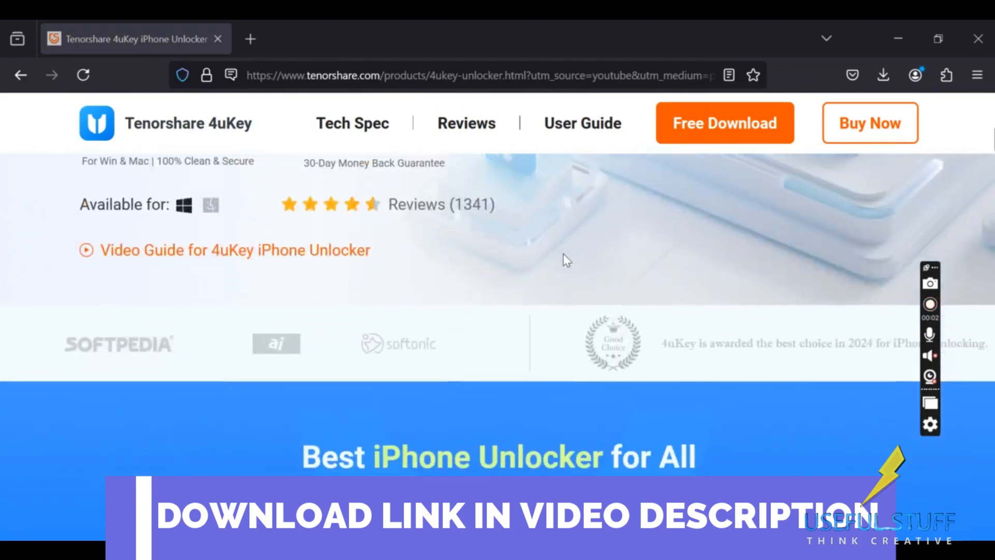
scroll(566, 260, down, 8)
scroll(566, 260, down, 5)
scroll(566, 260, down, 4)
scroll(566, 259, down, 1)
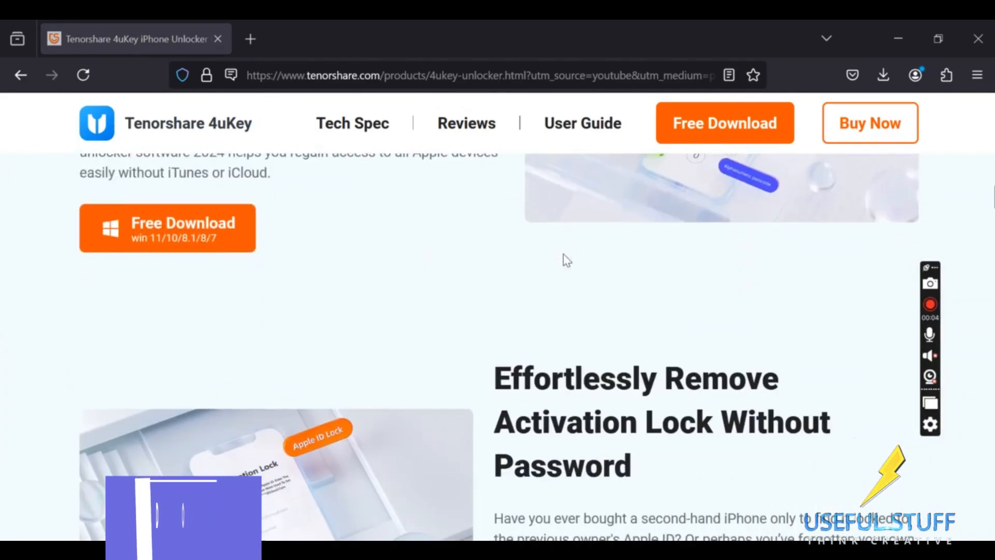
scroll(565, 259, up, 1)
scroll(566, 260, up, 4)
scroll(566, 261, up, 1)
scroll(566, 260, up, 6)
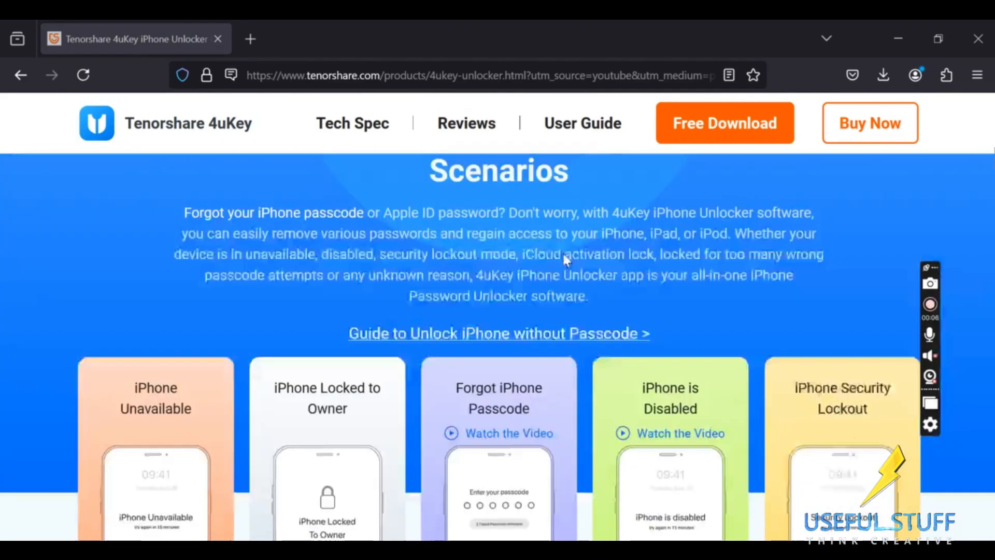
scroll(563, 251, up, 8)
scroll(562, 251, up, 2)
scroll(562, 251, up, 3)
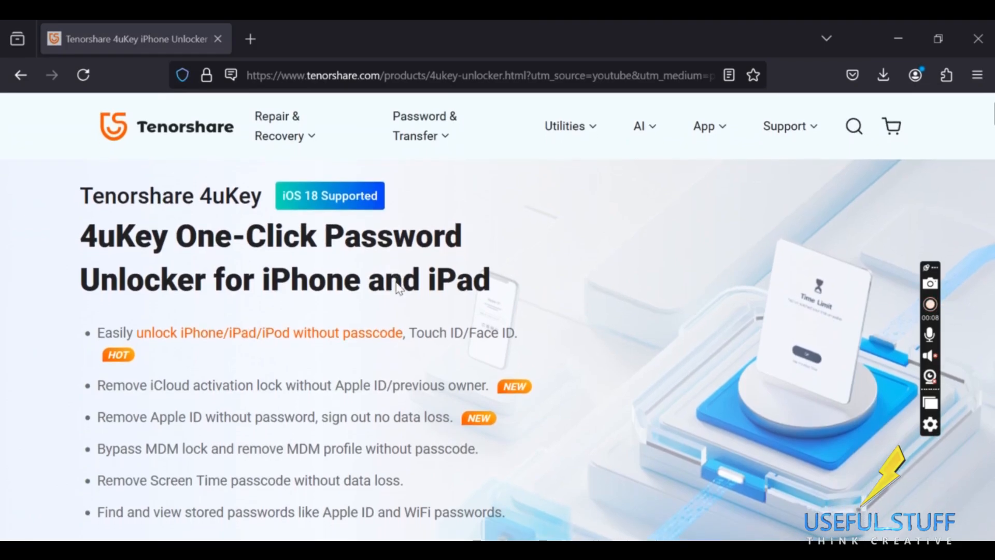
scroll(398, 286, down, 2)
- Download the 4uKey Windows installer and launch it from Firefox's downloads panel
click(187, 393)
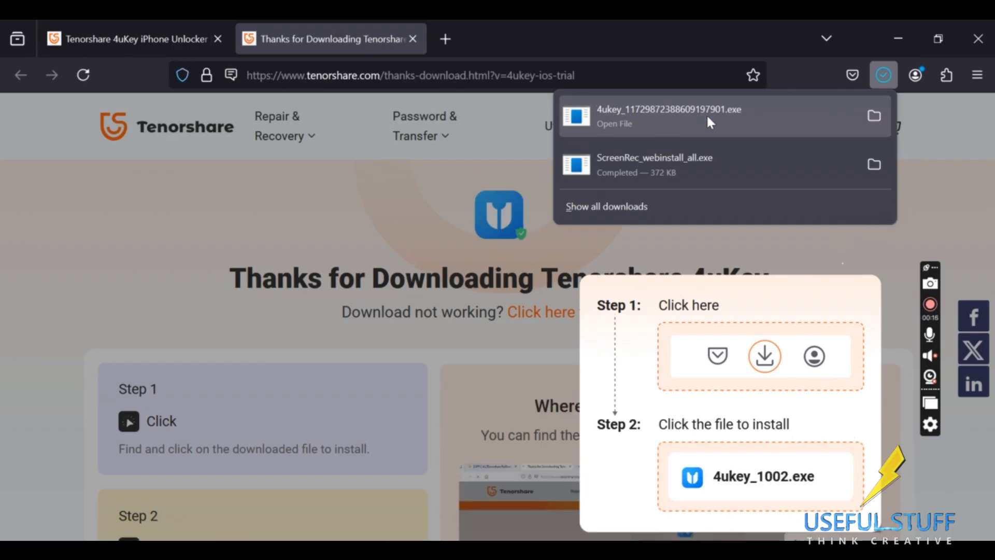
click(707, 114)
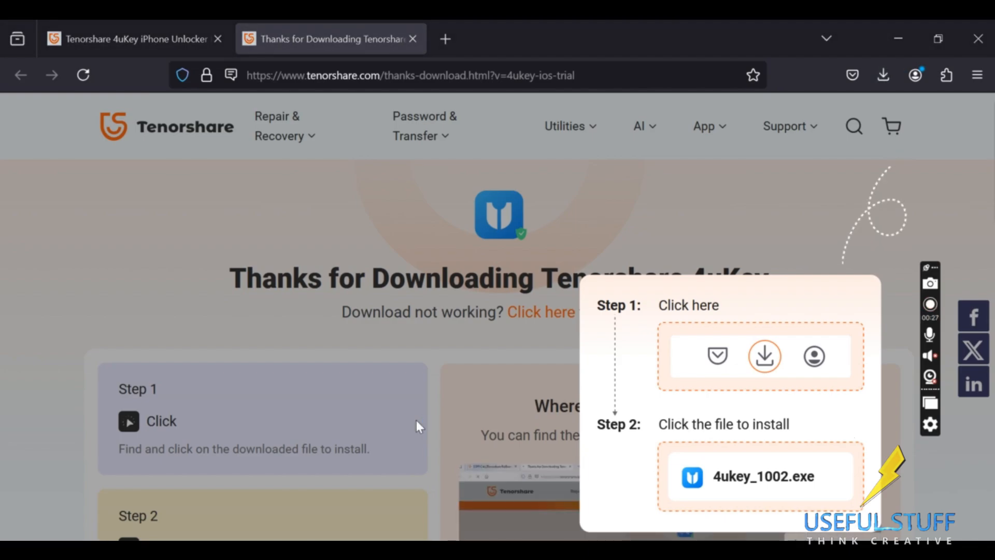
- Accept the Tenorshare license, install 4uKey, and start it once installation finishes
click(276, 397)
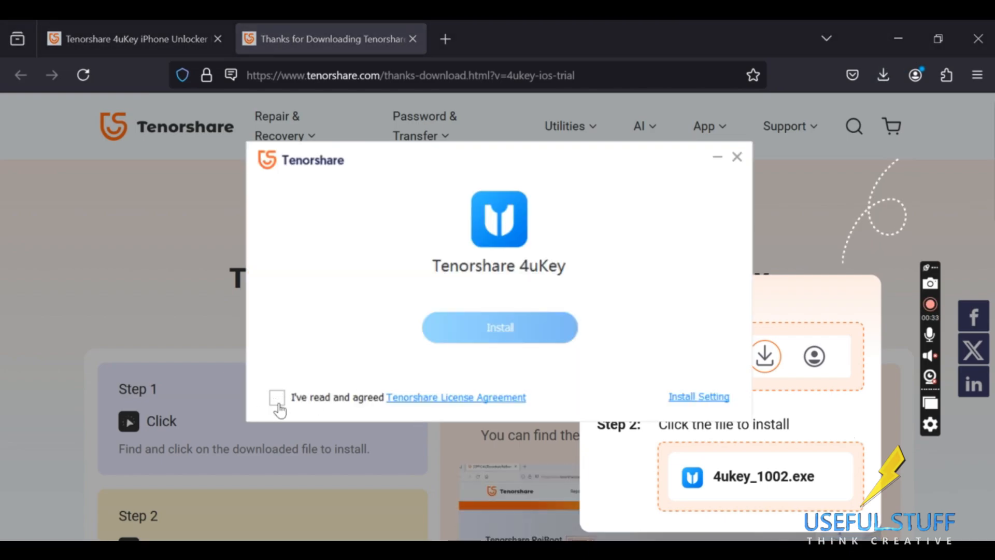
click(490, 336)
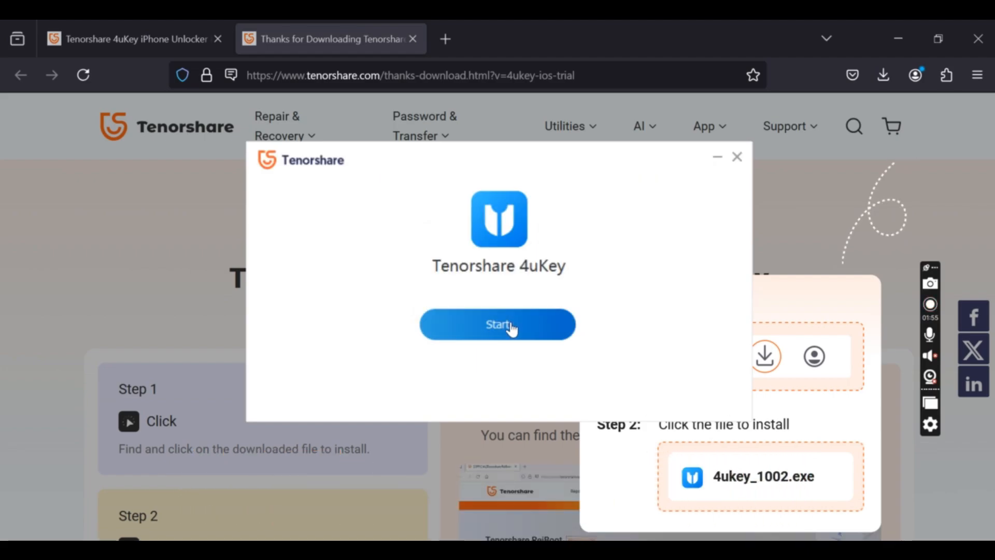
click(510, 326)
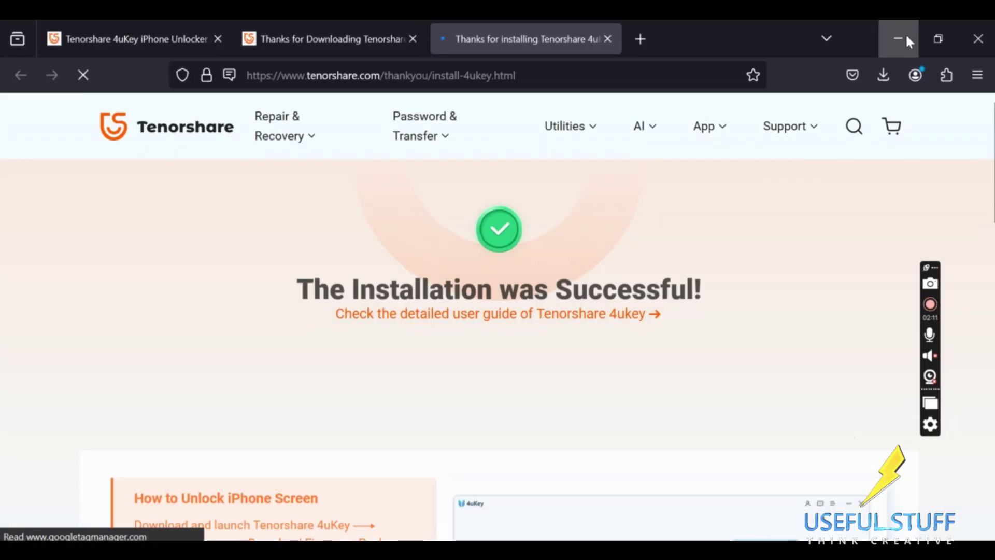
- Minimize the browser's installation success page so the 4uKey main window shows
click(898, 37)
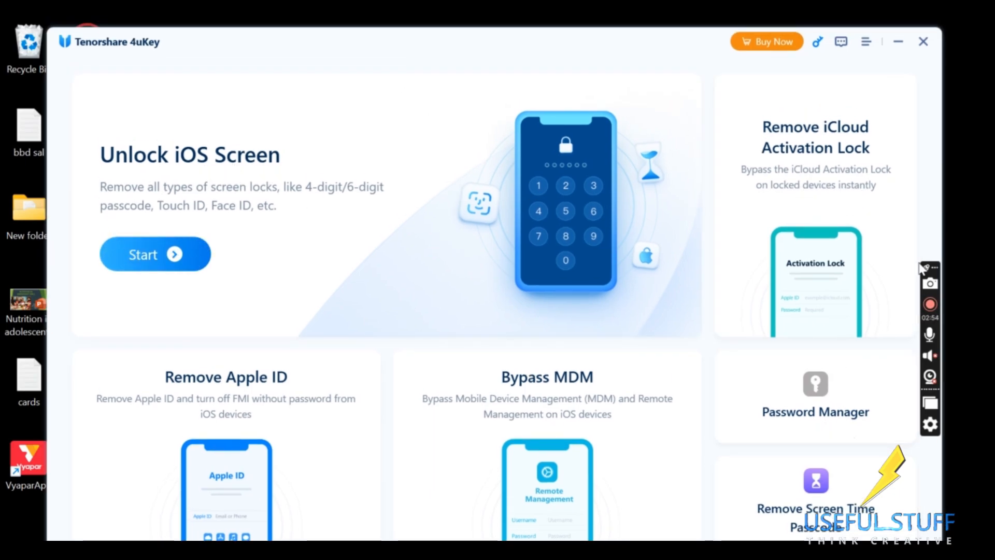
- Reposition the 4uKey window showing the Remove iCloud Activation Lock screen
drag(371, 49, 382, 49)
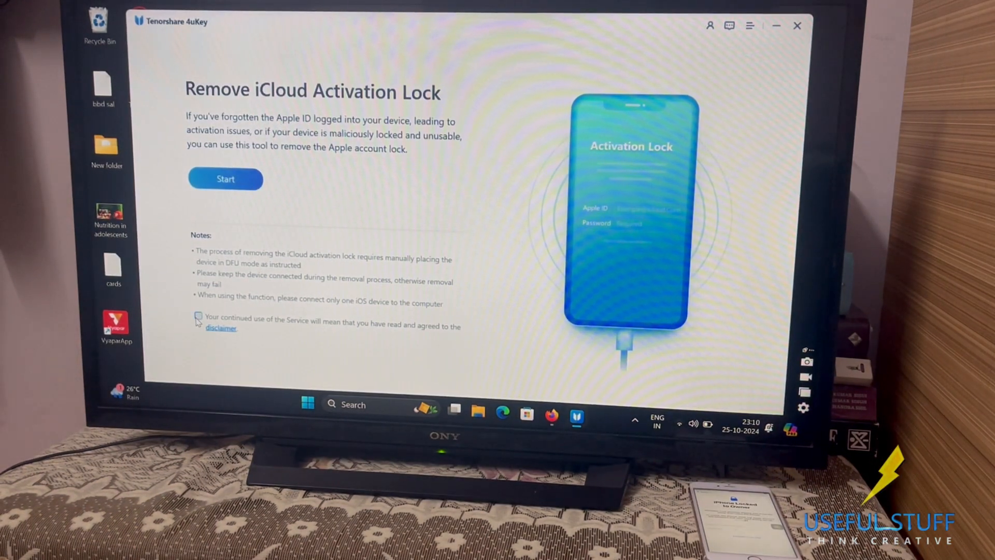
- Start the lock removal so the iPhone 6s Plus (iOS 15.8.3) is recognised in recovery mode
click(227, 181)
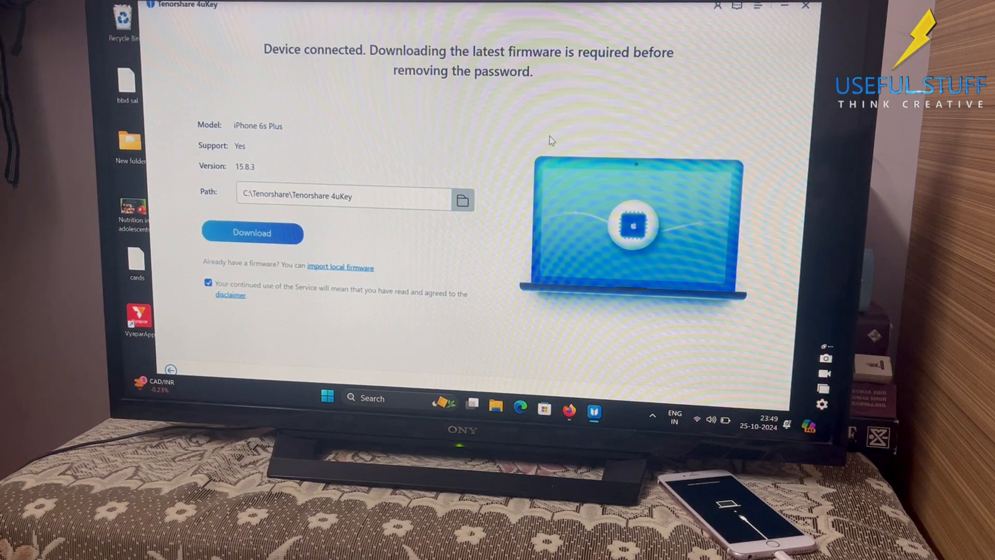
- Download the iPhone 6s Plus firmware to the default path until it reports success
click(271, 235)
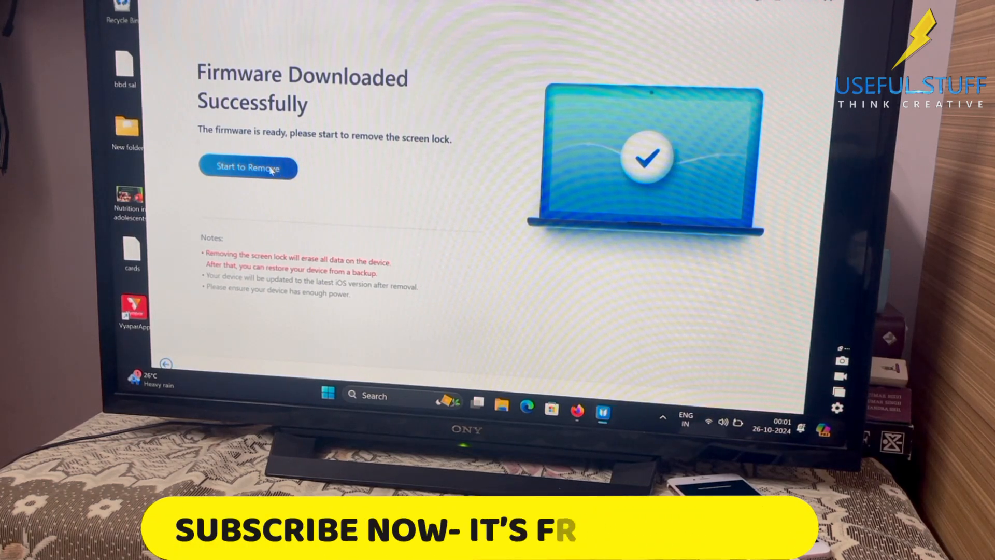
- Start removing the iPhone's screen lock, with progress verifying firmware at 70%
click(271, 169)
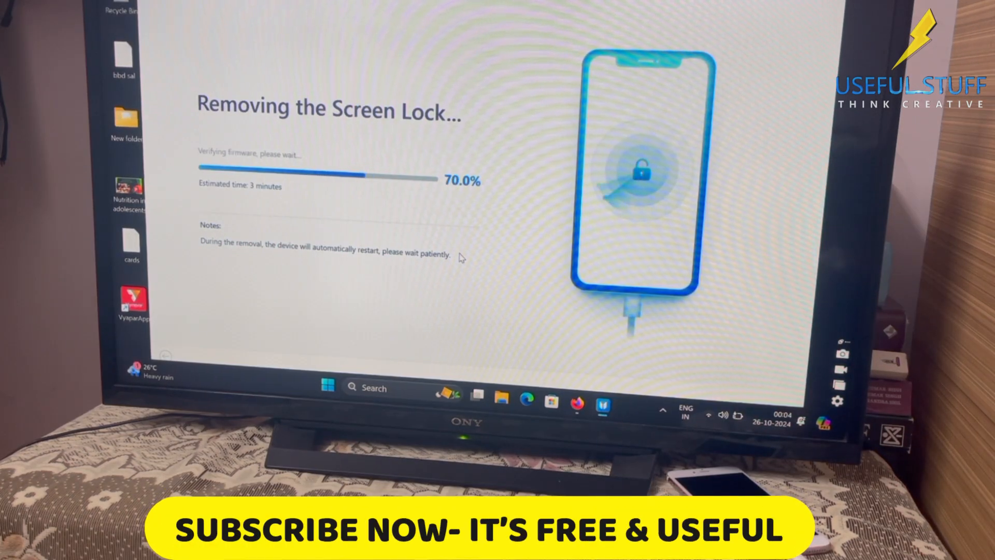